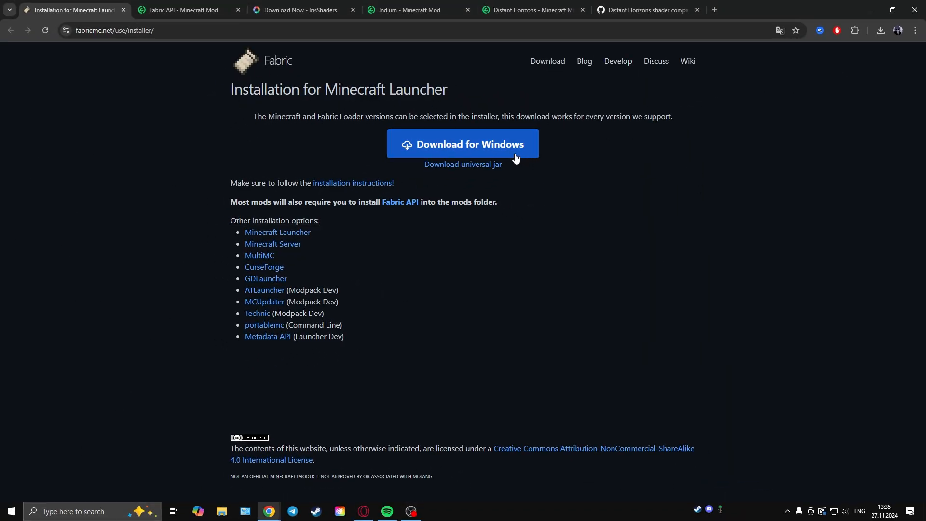
Step: Download the Fabric installer as the universal jar
click(473, 165)
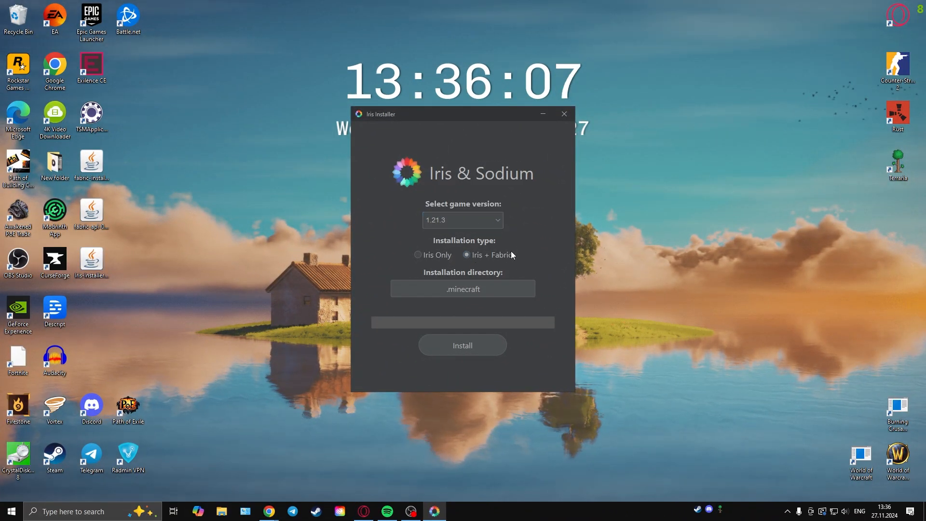
click(491, 219)
click(480, 239)
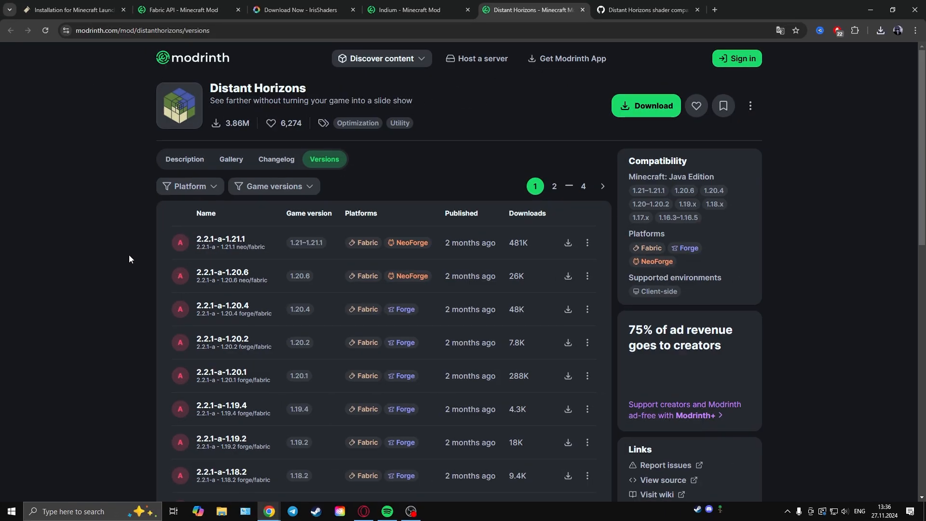
Step: Download the Distant Horizons 2.2.1-a jar for 1.21.1 to the desktop
click(567, 243)
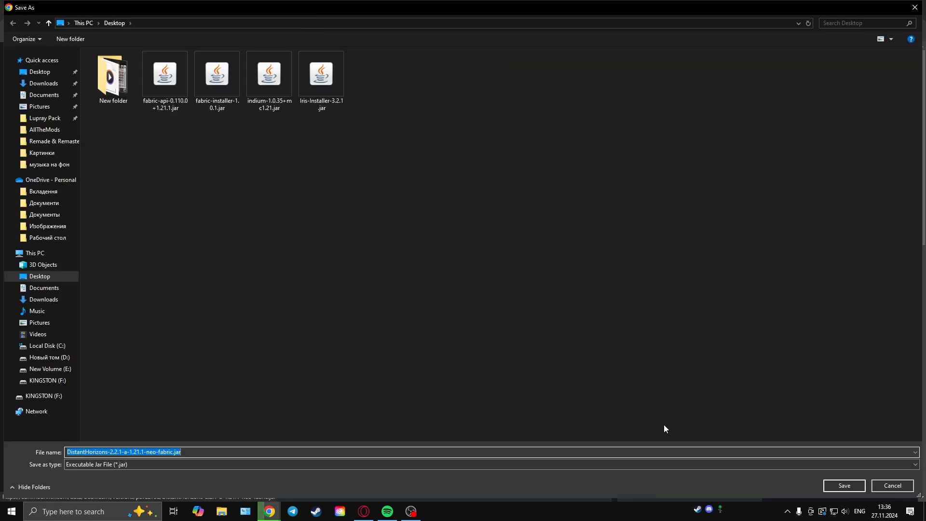
click(845, 486)
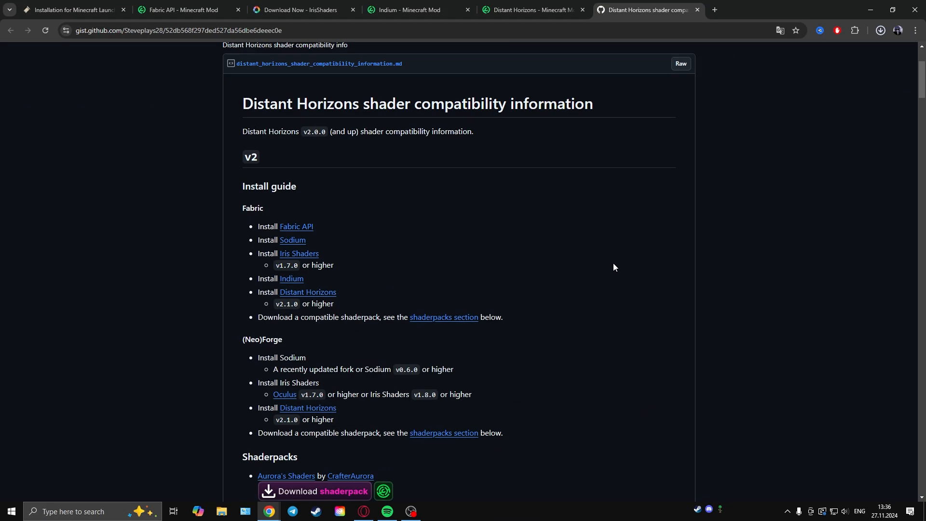
click(613, 263)
scroll(628, 231, down, 3)
scroll(463, 135, down, 5)
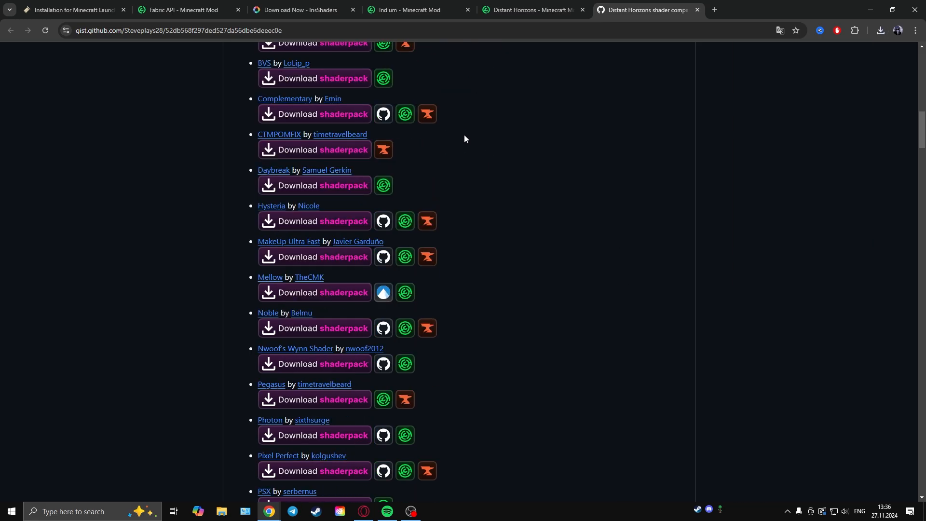
scroll(426, 165, down, 2)
scroll(425, 165, down, 5)
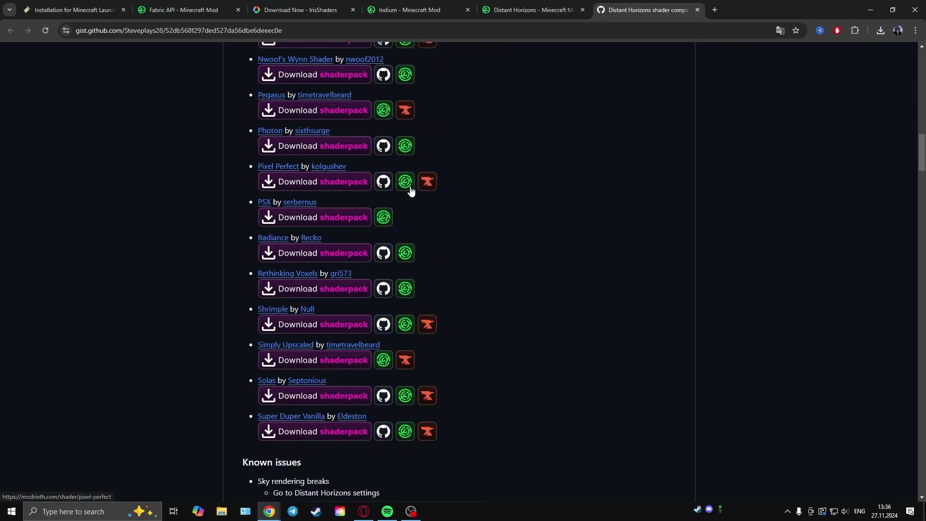
scroll(405, 188, up, 10)
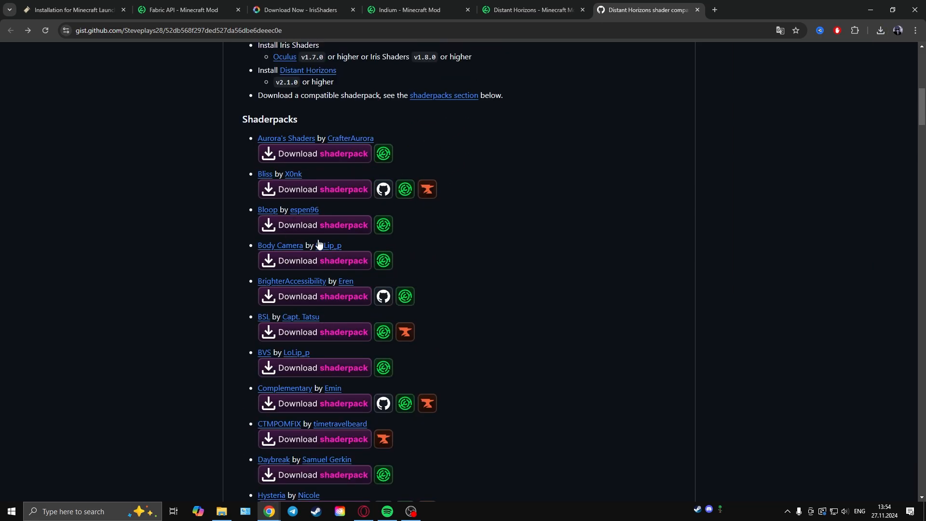
Step: Go to the Bloop shader page on Modrinth and view its available versions
click(383, 225)
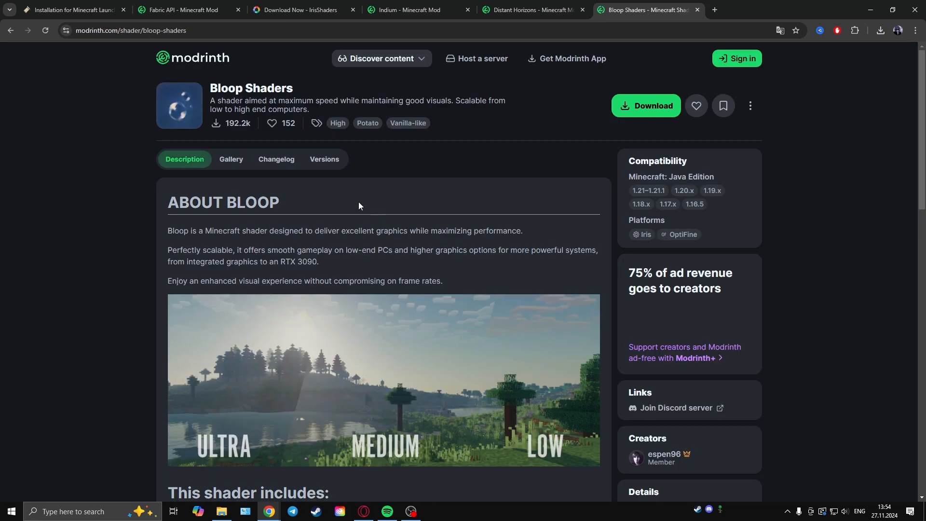
click(324, 160)
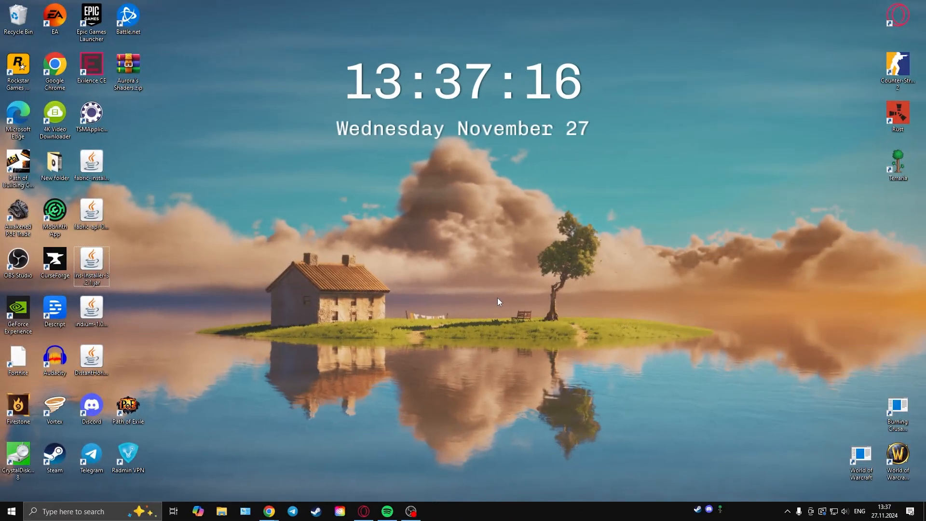
Step: Navigate via %appdata% into the .minecraft mods folder
key(super+r)
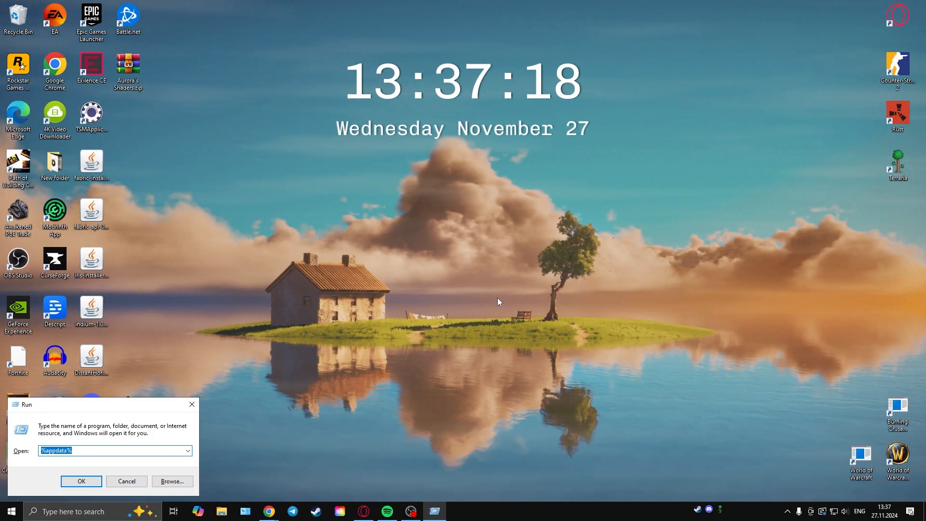
key(Return)
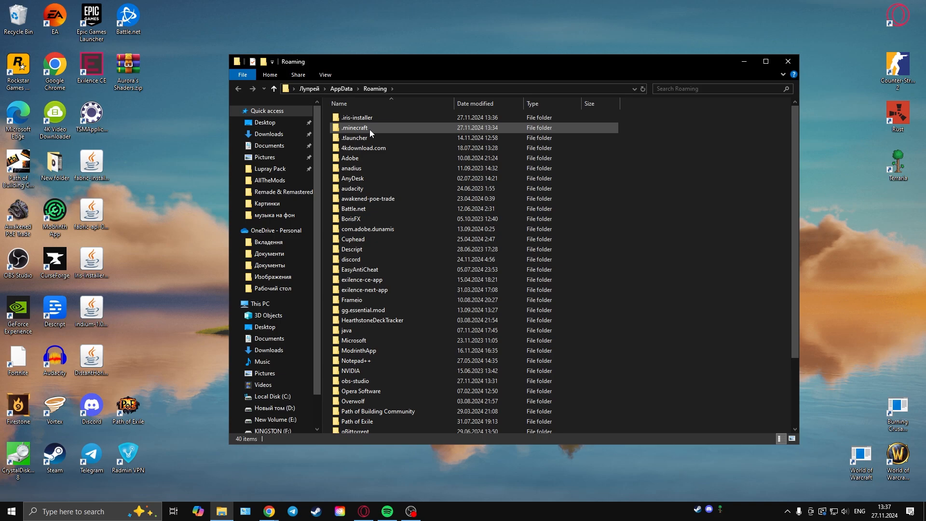
double_click(356, 128)
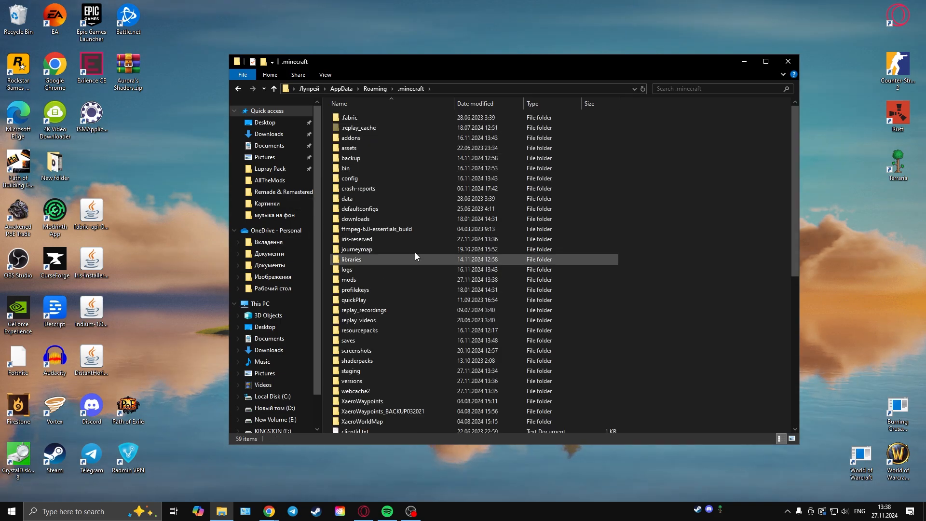
click(352, 280)
double_click(352, 280)
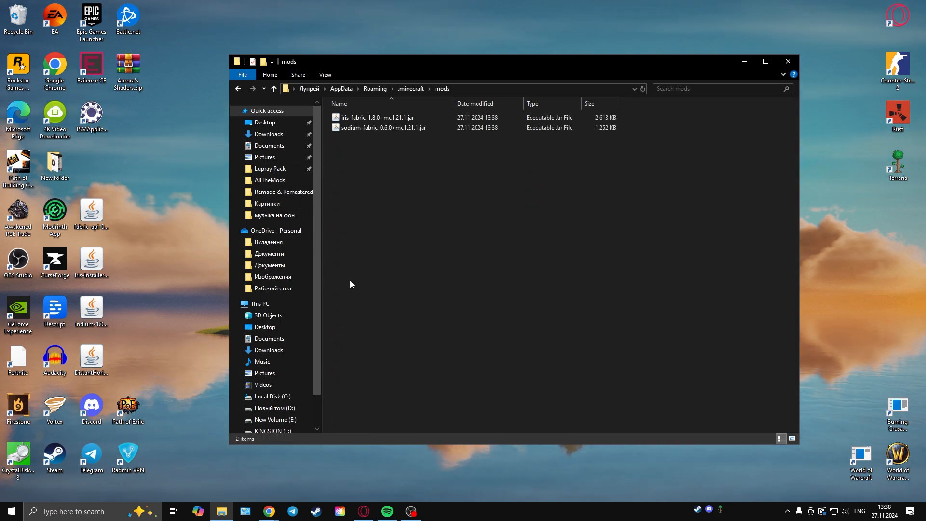
Step: Move the Distant Horizons, Fabric API and Indium jars from the desktop into mods
mouse_move(166, 224)
mouse_down()
mouse_move(499, 256)
mouse_move(435, 250)
mouse_up()
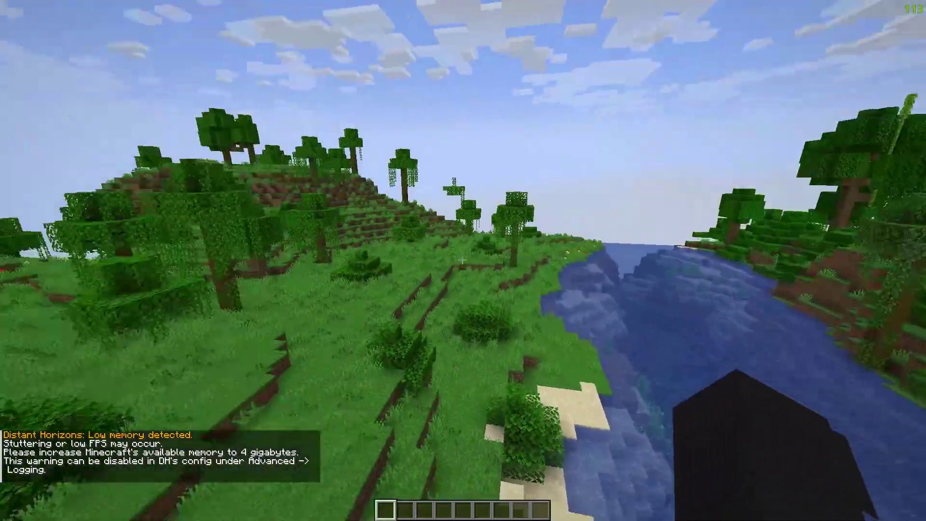
Step: Reach the shader pack list in Video Settings and reveal the shaderpacks folder
key(Escape)
click(424, 214)
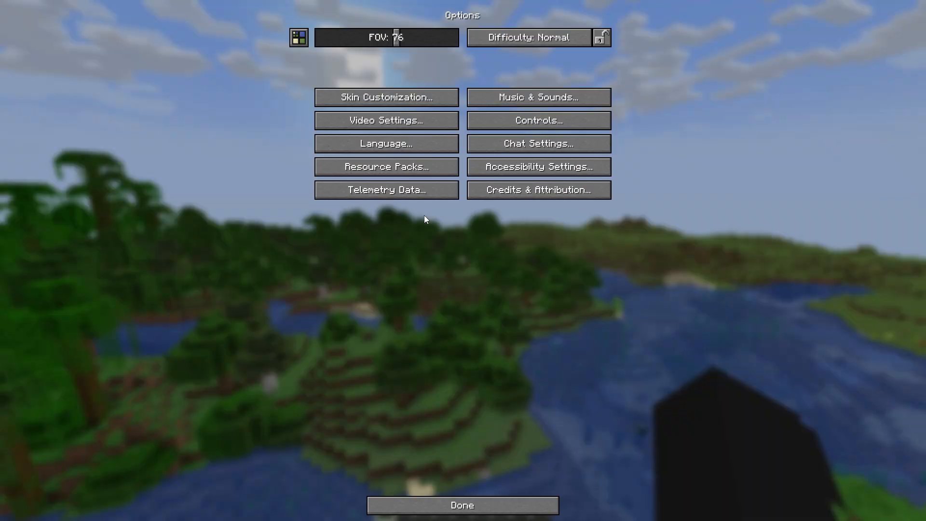
click(406, 120)
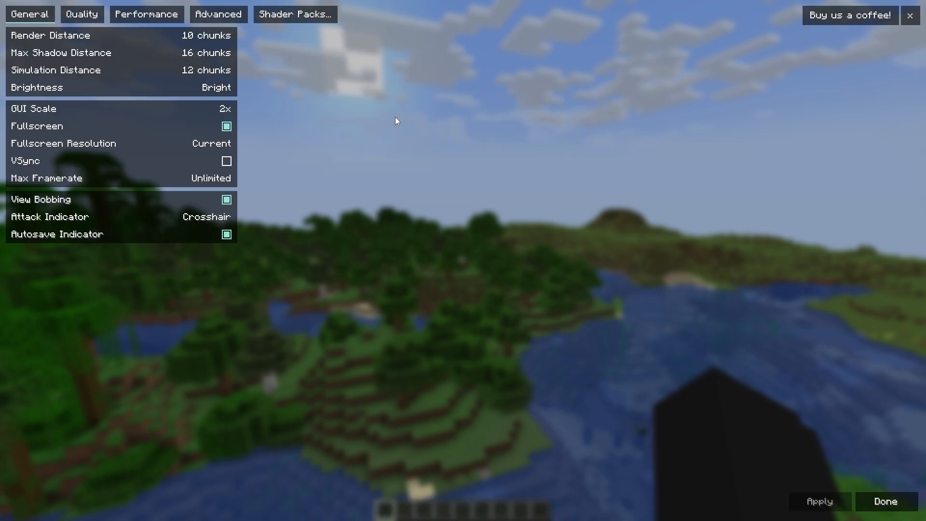
click(296, 18)
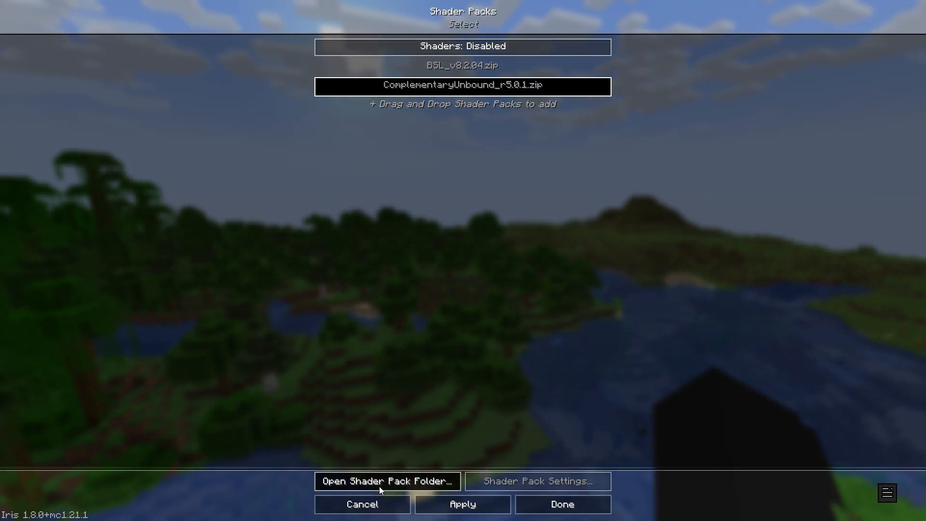
click(380, 486)
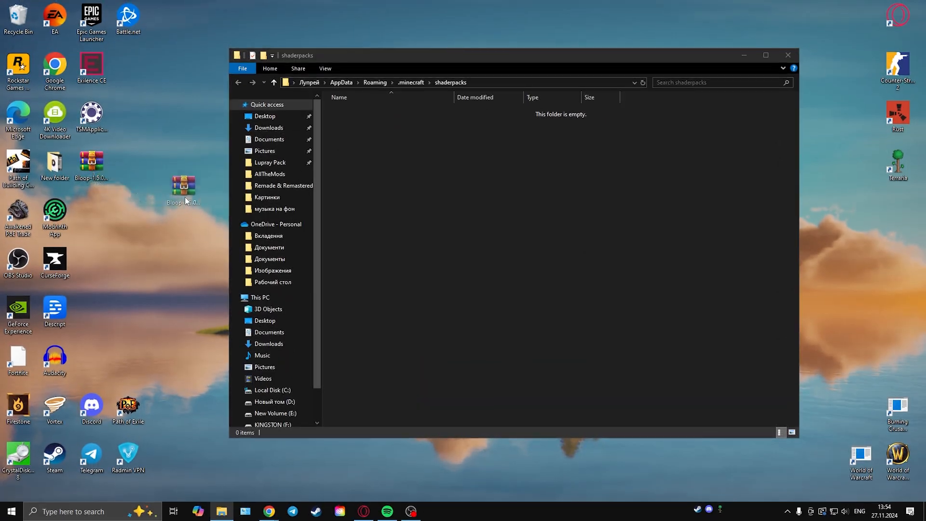
Step: Move the Bloop 1.5.0 zip into shaderpacks, apply it and return to the shaded world
drag(92, 166, 425, 213)
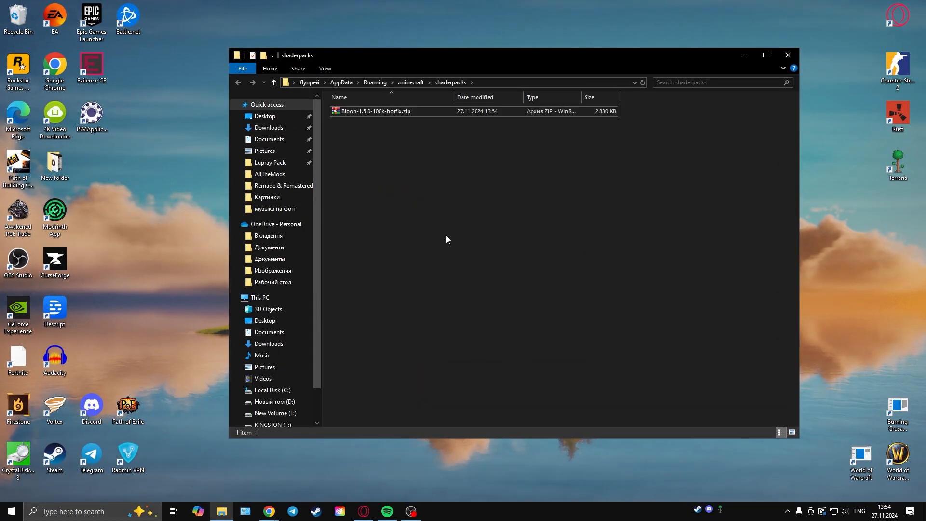
key(alt+Tab)
click(463, 65)
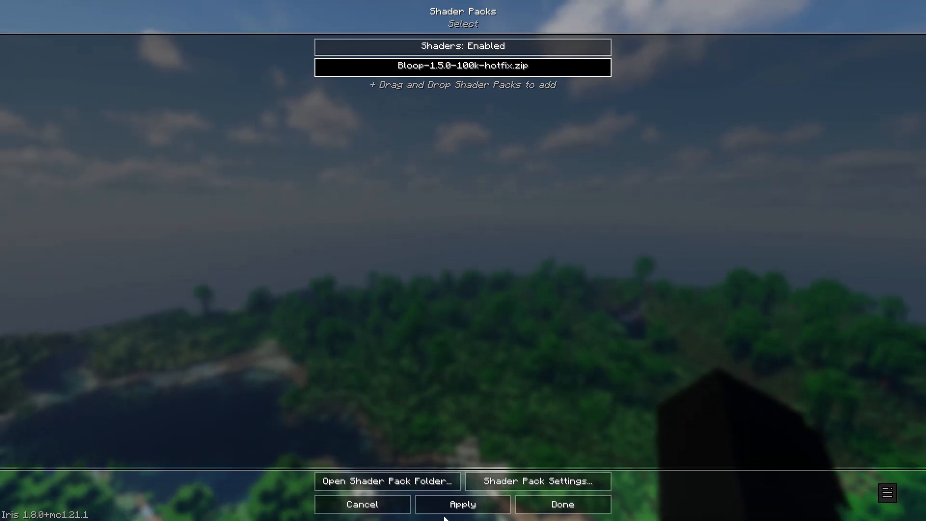
click(562, 504)
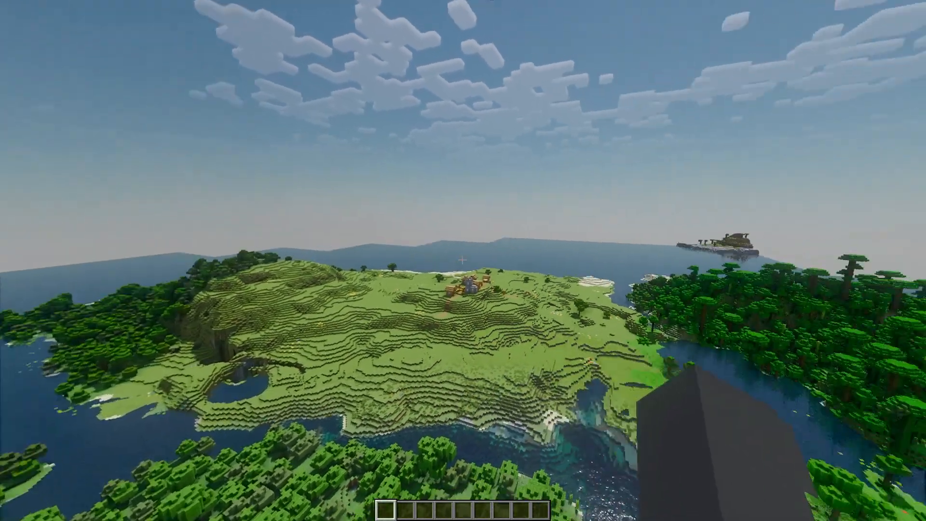